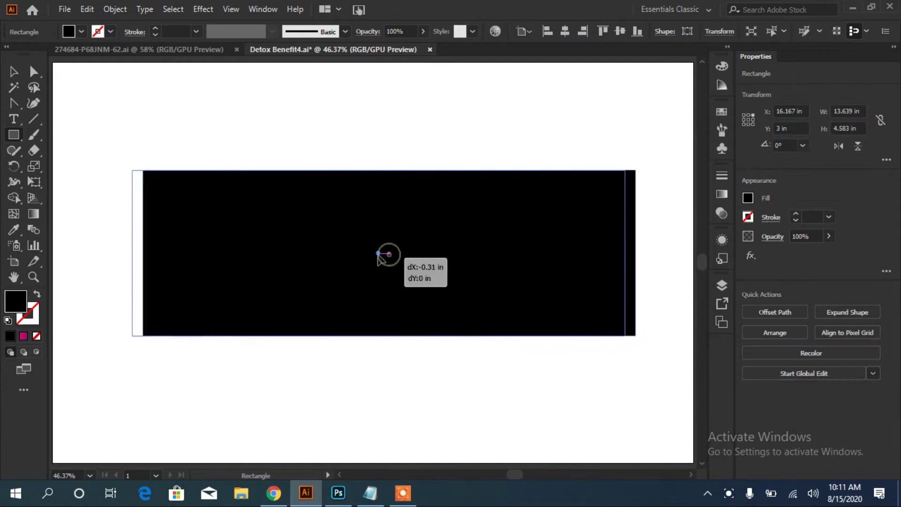
Fill the black banner rectangle with purple and deselect it
left_click(81, 31)
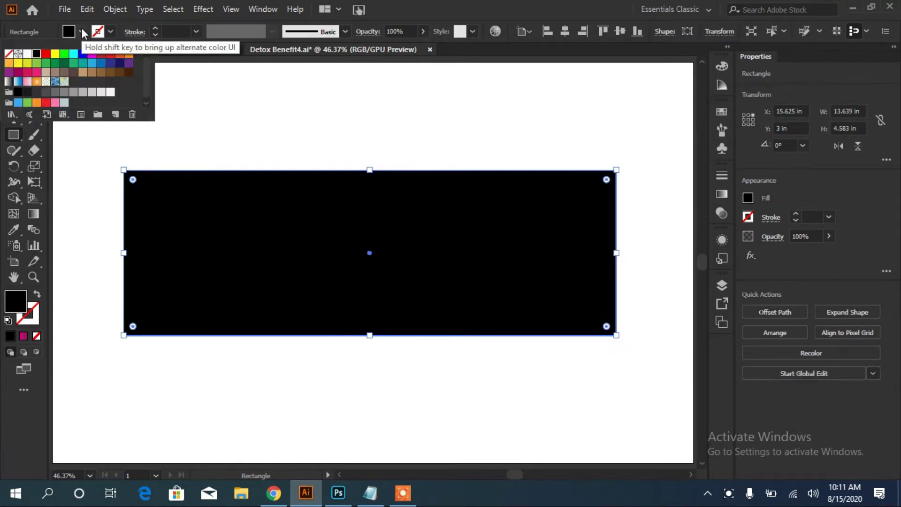
left_click(128, 63)
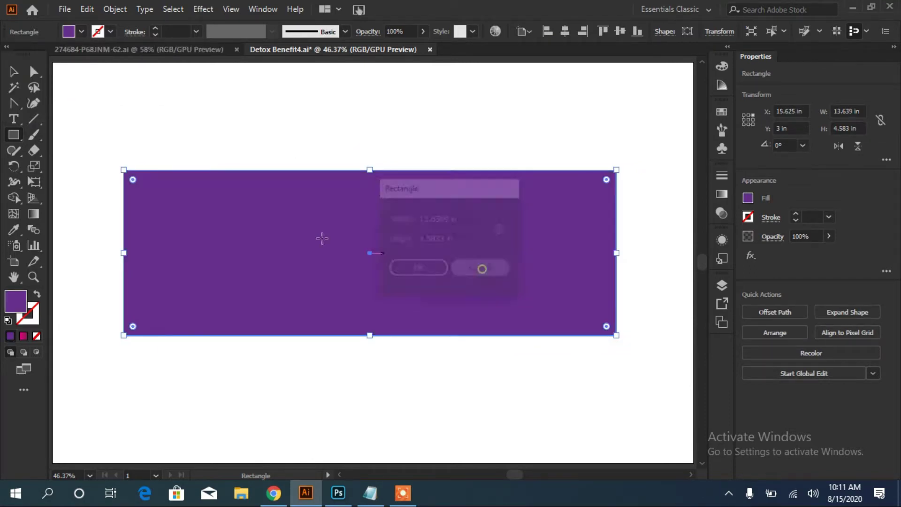
key("v")
left_click(455, 468)
Draw a white square about 3.47 in wide, move it onto the banner's right half and rotate it 45° into a diamond
left_click(13, 134)
left_click_drag(386, 112, 512, 236)
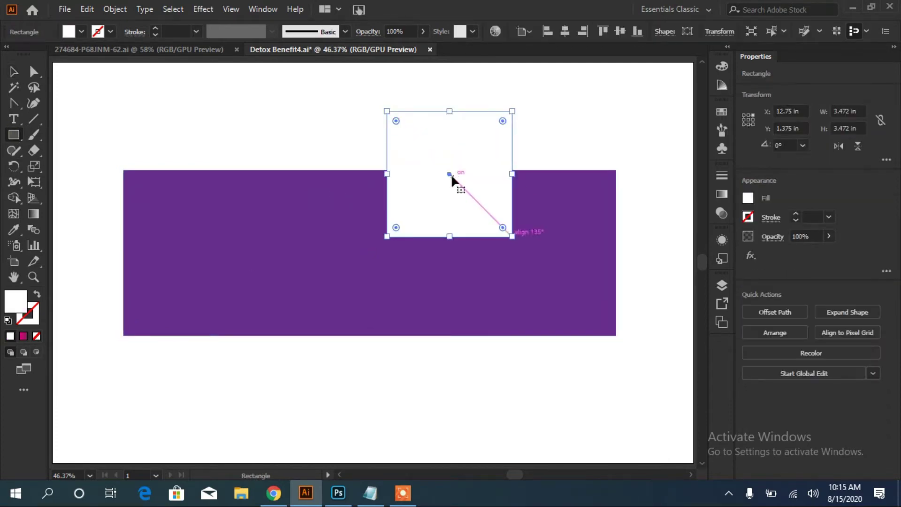
left_click(17, 75)
left_click_drag(447, 171, 483, 246)
left_click_drag(550, 184, 577, 251)
Duplicate the diamond slightly up and to the right, then subtract the front copy from the original to form a left-pointing chevron
left_click_drag(483, 246, 510, 235)
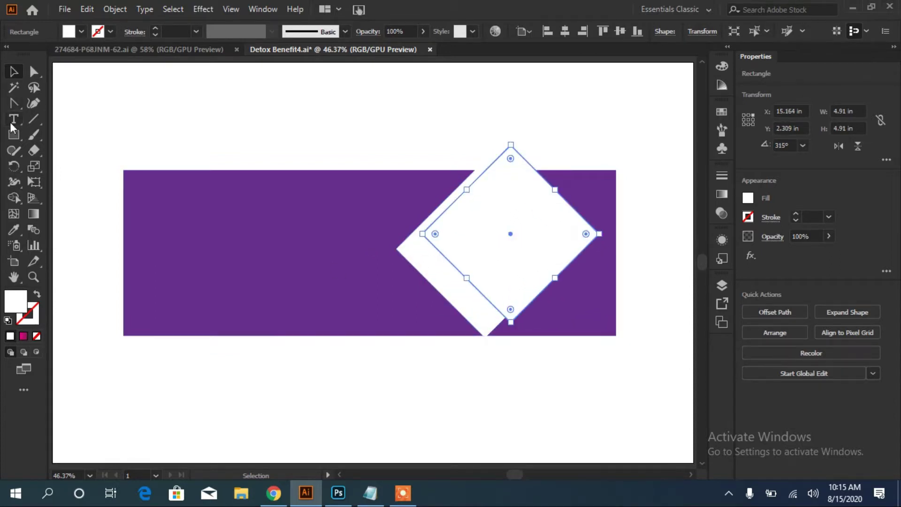
left_click(422, 271, "shift")
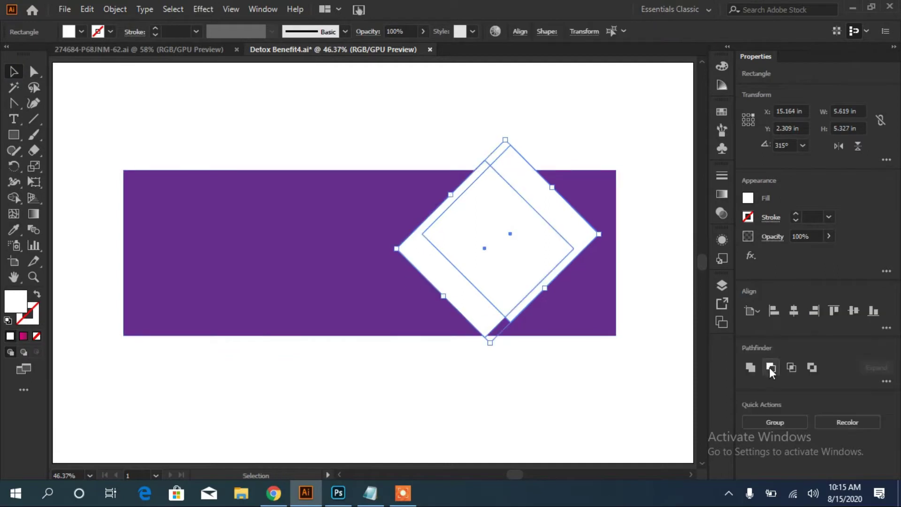
left_click(770, 367)
Duplicate the white chevron to the right and enlarge both chevrons so their arms run past the banner's edges
left_click_drag(465, 296, 536, 289)
left_click_drag(577, 337, 611, 374)
left_click(442, 272)
left_click_drag(502, 336, 553, 373)
left_click(581, 413)
mouse_move(536, 304)
left_mouse_down()
mouse_move(520, 294)
mouse_move(526, 302)
left_mouse_up()
left_click(565, 431)
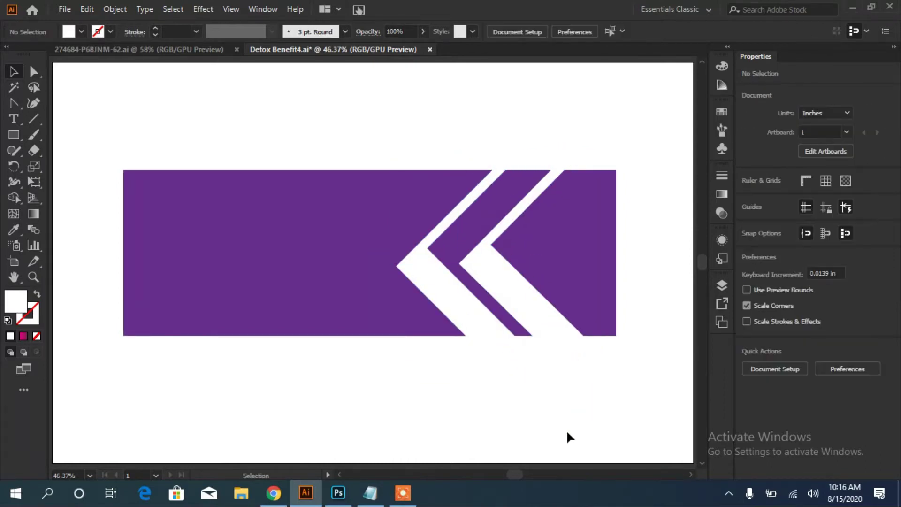
Shift both white chevrons slightly left on the banner, narrowing the gap between them
left_click_drag(477, 323, 468, 324)
left_click_drag(537, 324, 523, 324)
left_click(557, 426)
Nudge the right chevron up about 0.15 in relative to the left one
left_click(547, 339)
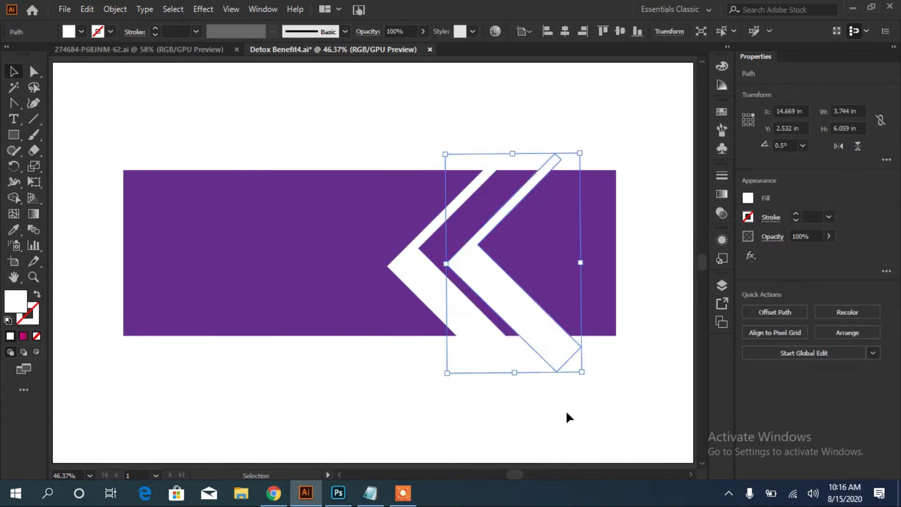
key("Up")
key("Up")
key("Up")
key("Up")
key("Up")
key("Up")
key("Up")
key("Up")
key("Up")
key("Up")
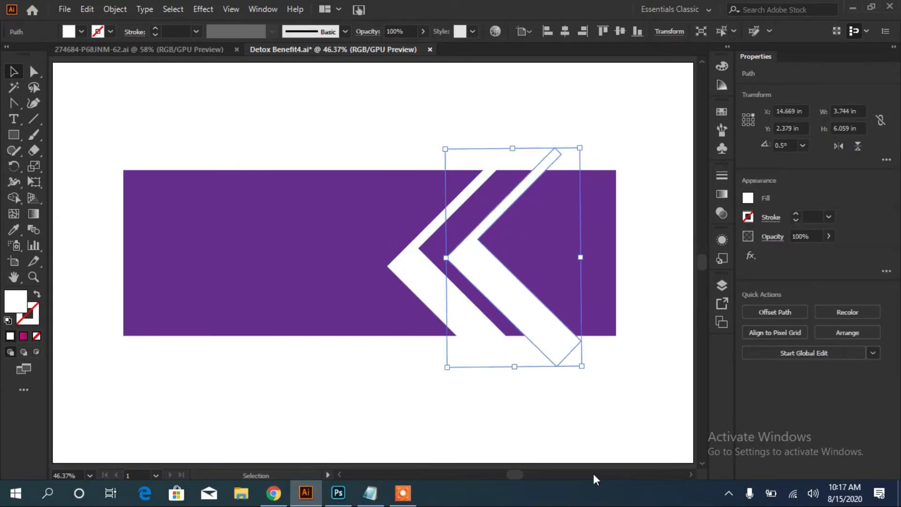
left_click(593, 414)
Fill the banner rectangle with the magenta-to-black gradient sampled from the small square using the Eyedropper
left_click(274, 280)
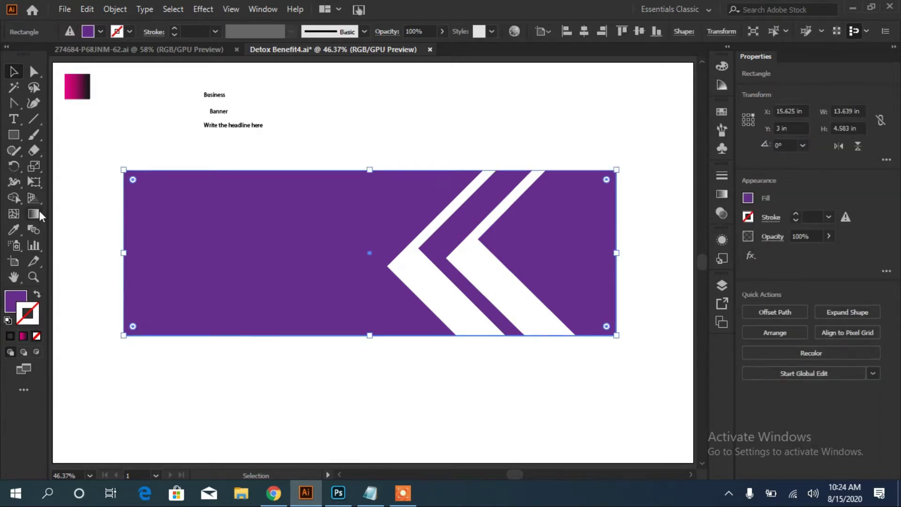
key("g")
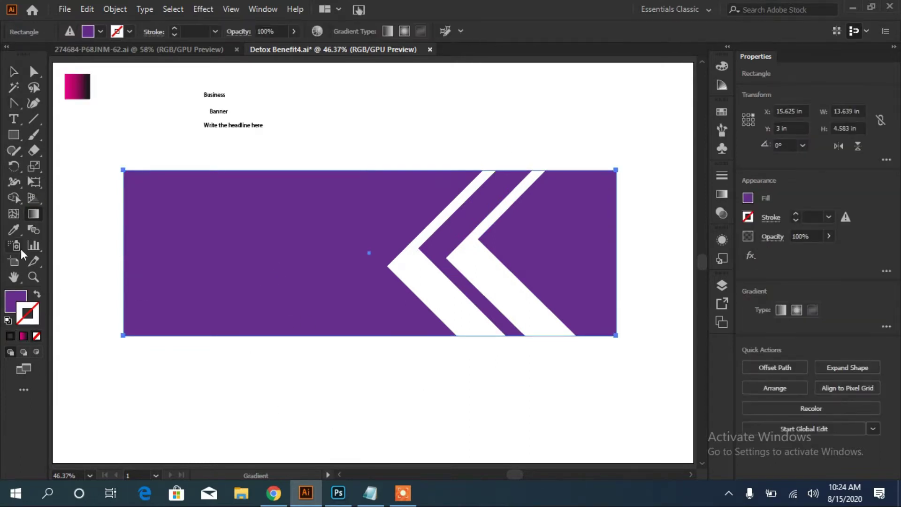
key("i")
left_click(75, 89)
key("v")
left_click(378, 131)
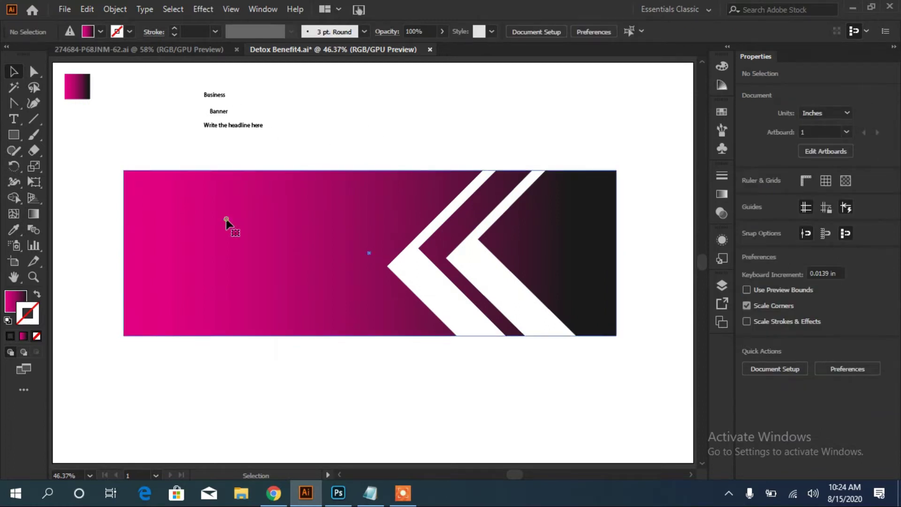
Fill both white chevrons with the magenta-to-black gradient sampled from the small square
left_click(440, 300)
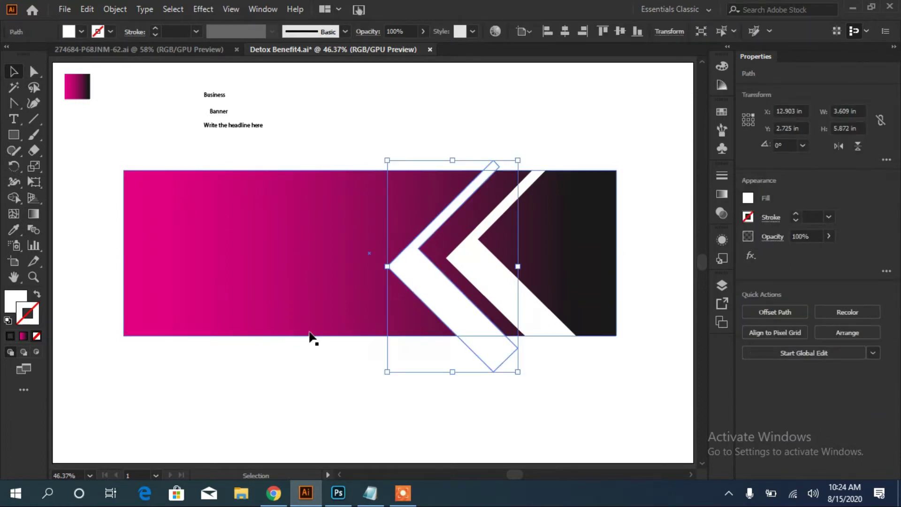
key("i")
left_click(76, 88)
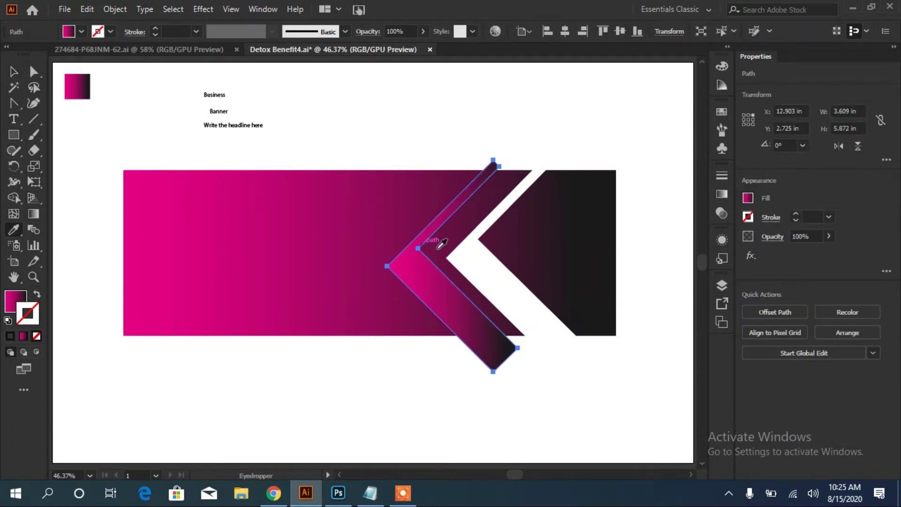
left_click(13, 74)
left_click(465, 257)
key("i")
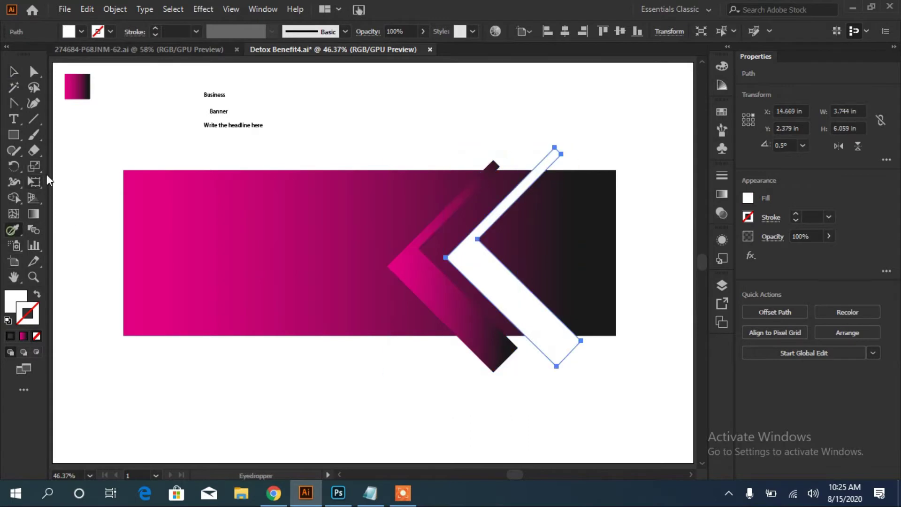
left_click(77, 86)
key("v")
left_click(466, 420)
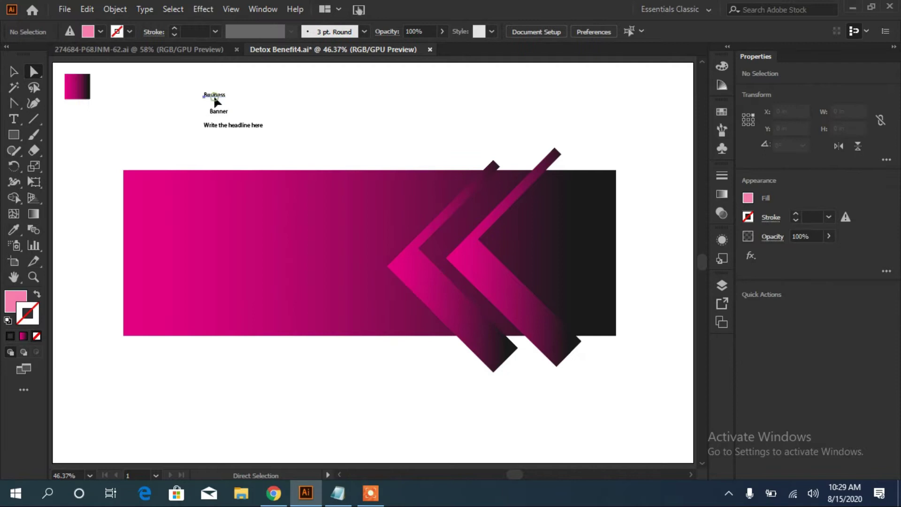
Move the Business text onto the banner's upper left area and enlarge it to about 72 px
left_click_drag(215, 101, 346, 297)
key("v")
left_click_drag(295, 225, 268, 204)
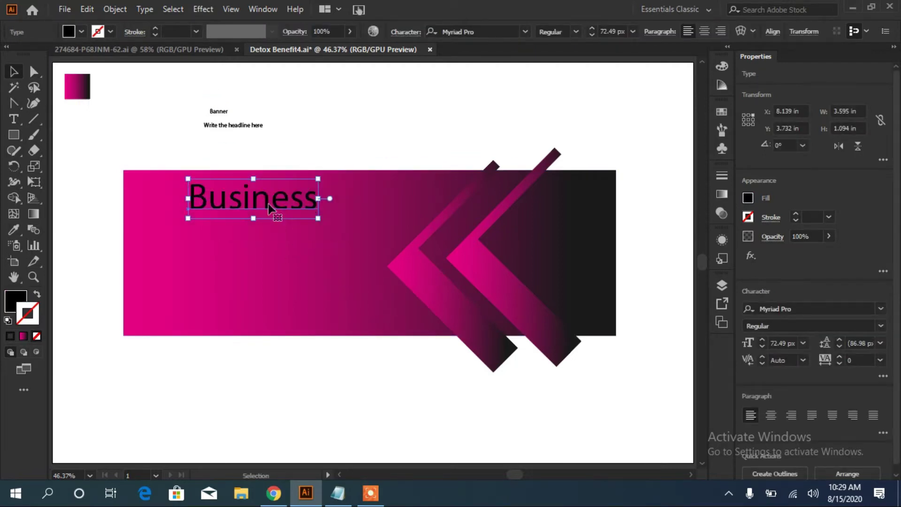
Set the Business text in all caps and scale it down to about 49 px on the banner
left_click(883, 375)
left_click(749, 340)
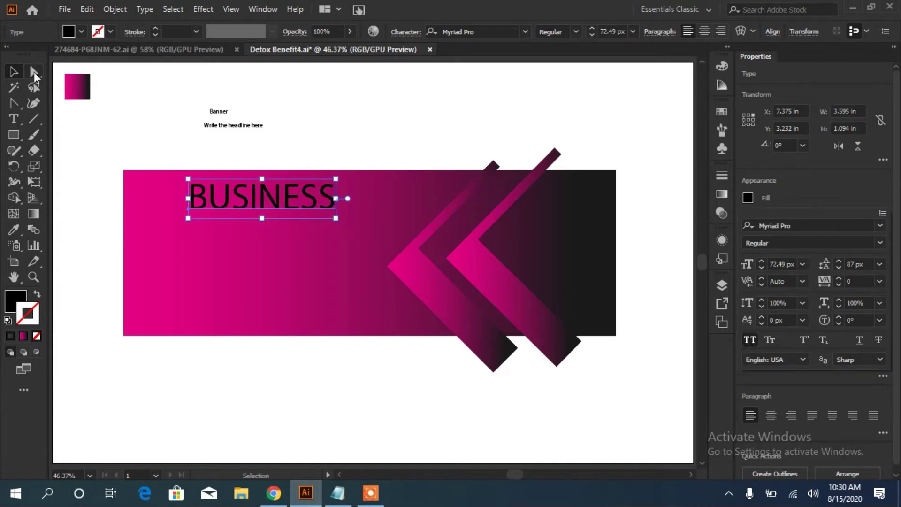
left_click(262, 197)
left_click_drag(336, 218, 256, 211)
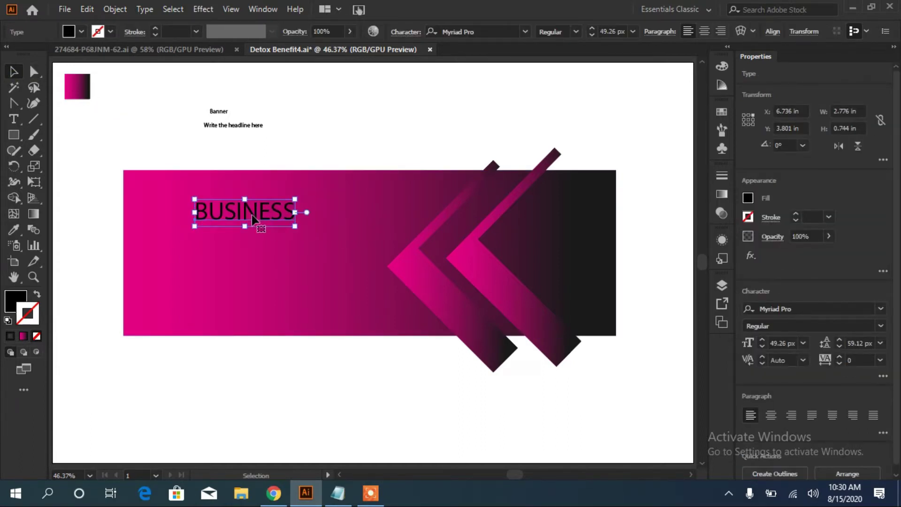
Place the Banner text directly below BUSINESS and match its type style with the Eyedropper
left_click(219, 112)
left_click_drag(218, 112, 235, 235)
left_click(14, 229)
left_click(201, 218)
left_click(14, 71)
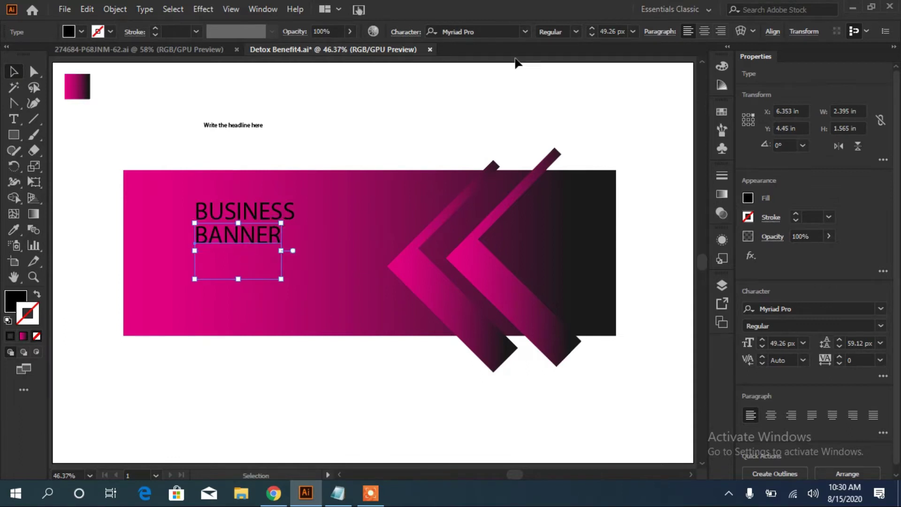
Change the BANNER text's font to Intro Demo Black CAPS
left_click(525, 32)
scroll(745, 134, "down", 5)
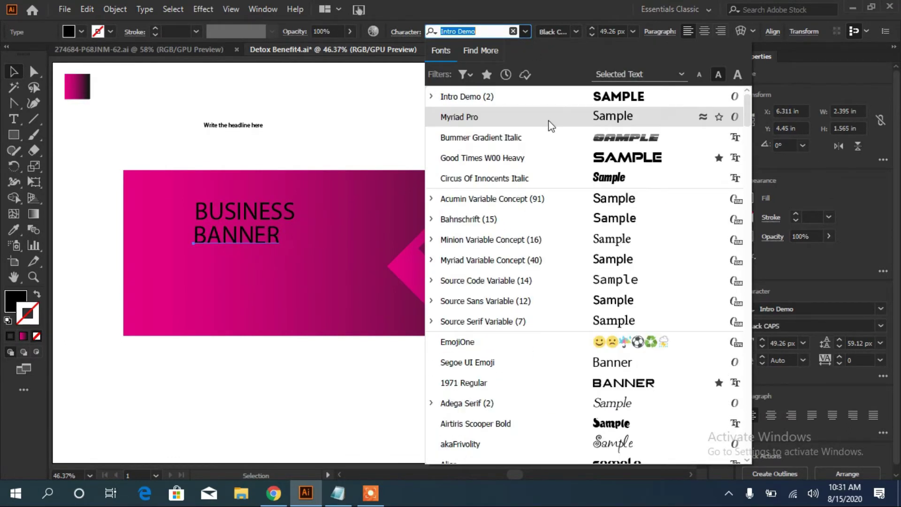
left_click(552, 103)
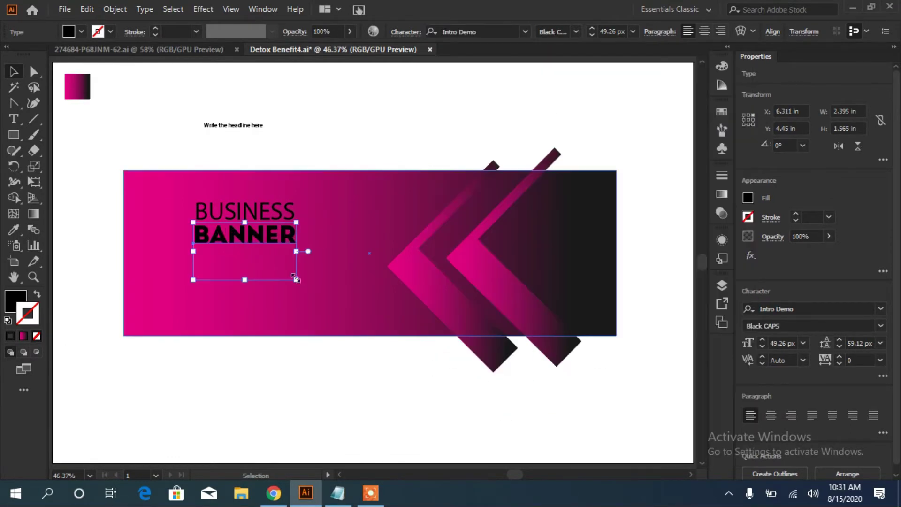
left_click(366, 140)
Move the "Write the headline here" text below BANNER, enlarge it to about 33 px and set it in all caps
left_click_drag(252, 130, 356, 330)
left_click_drag(292, 278, 260, 279)
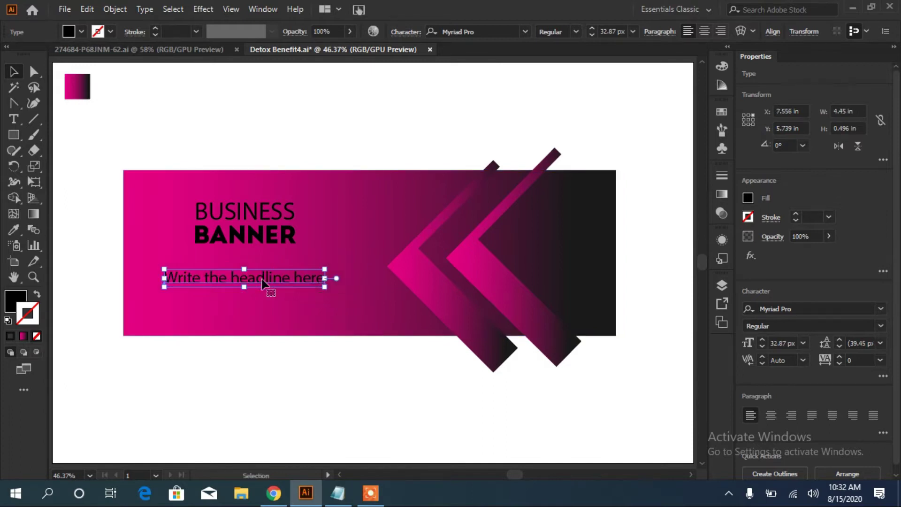
left_click(883, 375)
left_click(748, 325)
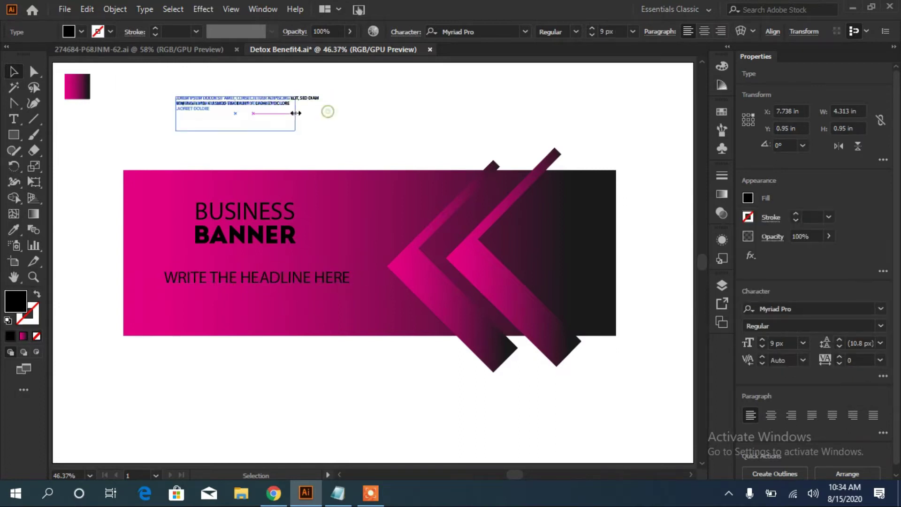
Widen the lorem ipsum text frame to about 5 in and place it beneath the headline on the banner
mouse_move(301, 113)
left_mouse_down()
mouse_move(281, 114)
mouse_move(314, 113)
left_mouse_up()
left_click_drag(232, 101, 223, 289)
left_click_drag(352, 302, 351, 305)
Increase the lorem ipsum paragraph's font size to 17 px
left_click(762, 339)
left_click(762, 339)
left_click(762, 340)
left_click(762, 340)
left_click(762, 340)
left_click(762, 339)
left_click(762, 340)
left_click(758, 342)
left_click(661, 245)
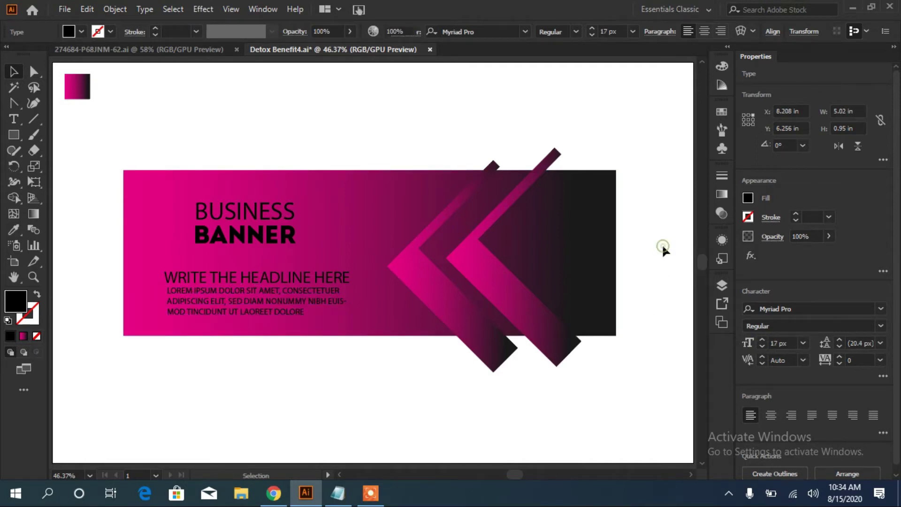
Nudge the lorem ipsum paragraph down three increments to add space below the headline
double_click(236, 304)
left_click(15, 73)
key("Down")
key("Down")
key("Down")
left_click(415, 136)
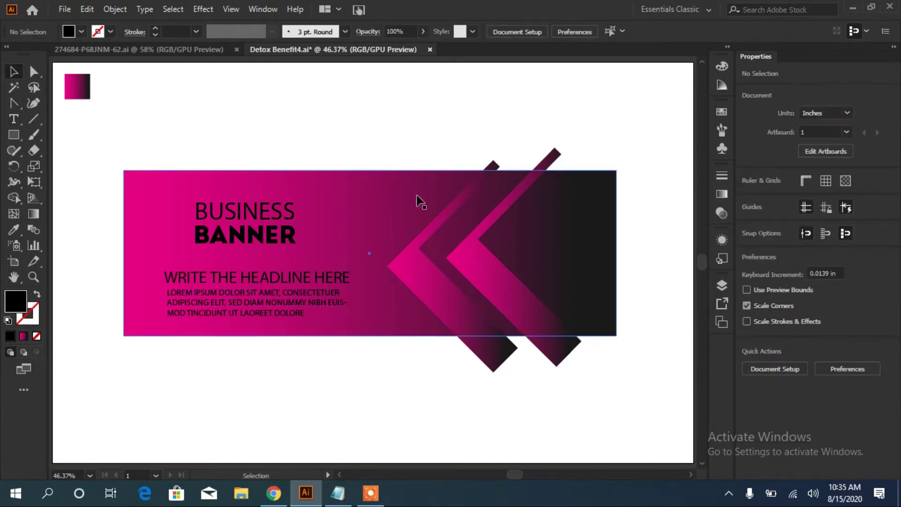
Fill the BANNER text with white
left_click(245, 234)
left_click(81, 31)
left_click(34, 63)
left_click(339, 136)
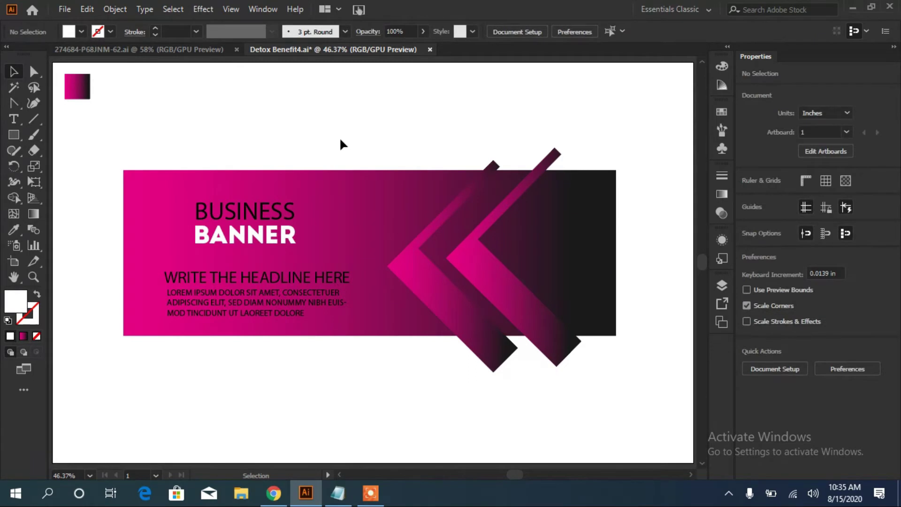
left_click(244, 211)
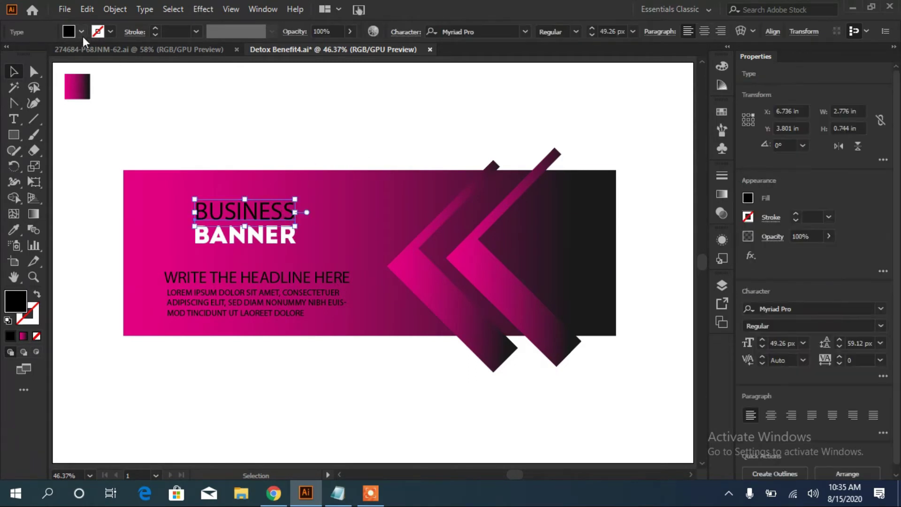
left_click(81, 32)
left_click(33, 64)
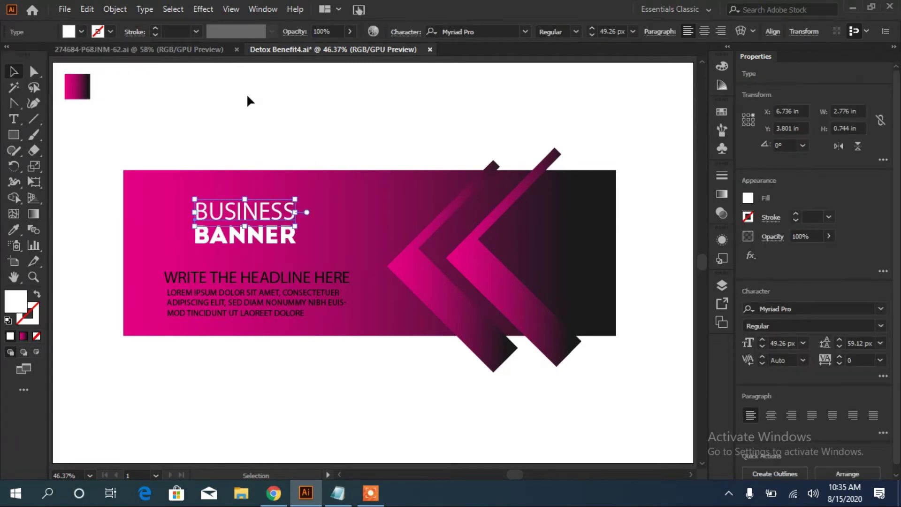
key("ctrl+z")
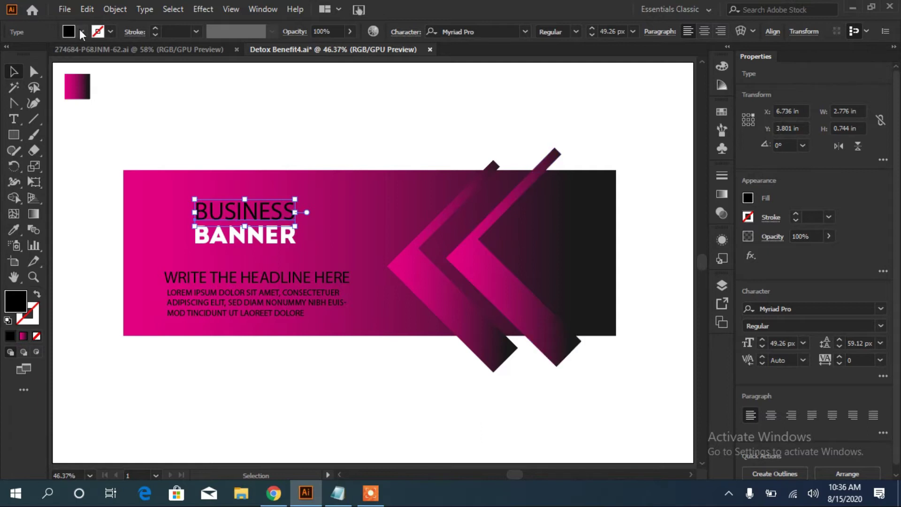
Fill the BUSINESS text, the headline and the lorem ipsum paragraph with white
left_click(81, 32)
left_click(27, 53)
left_click(211, 277)
left_click(81, 31)
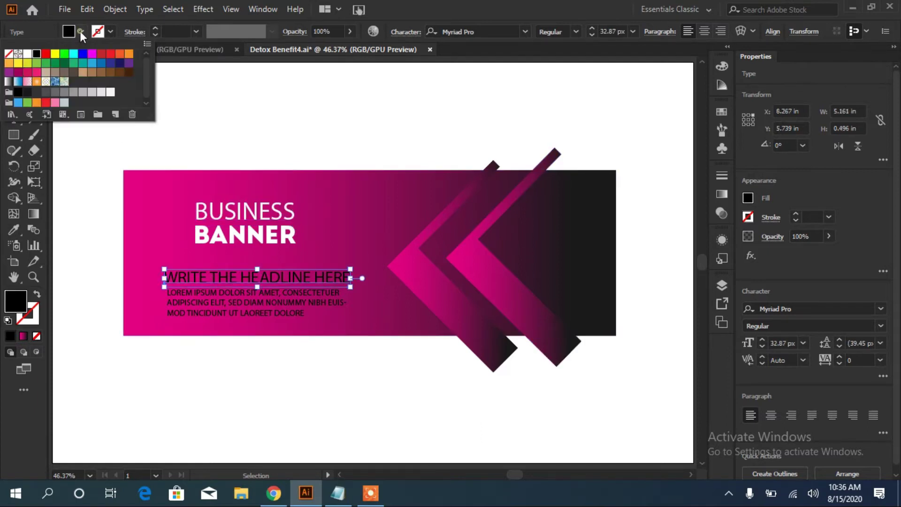
left_click(28, 53)
left_click(227, 315)
left_click(81, 31)
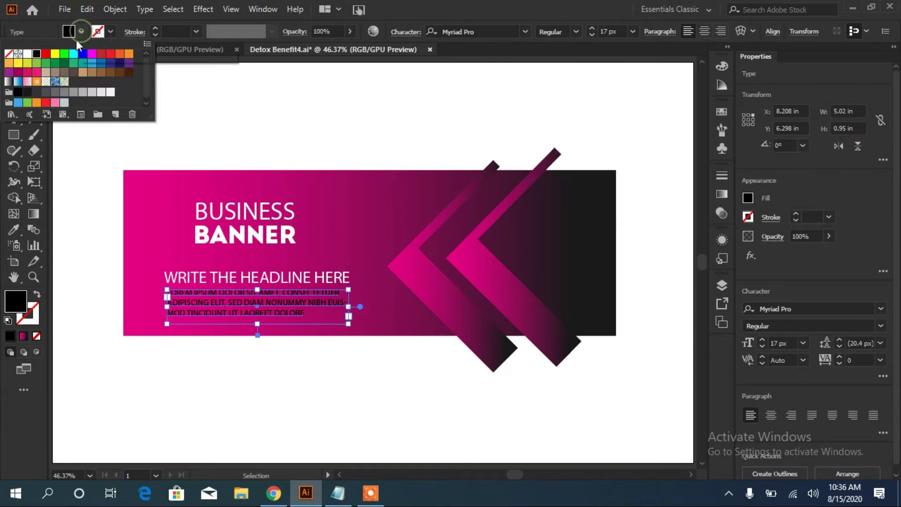
left_click(27, 54)
left_click(327, 127)
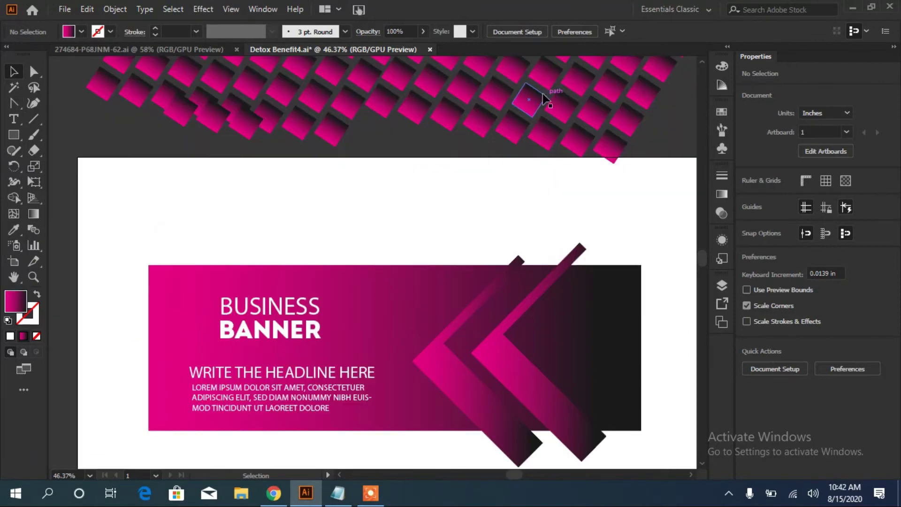
Move the grouped pattern of gradient squares over the banner and lower its opacity to 11%
left_click_drag(539, 97, 525, 277)
left_click_drag(437, 256, 429, 322)
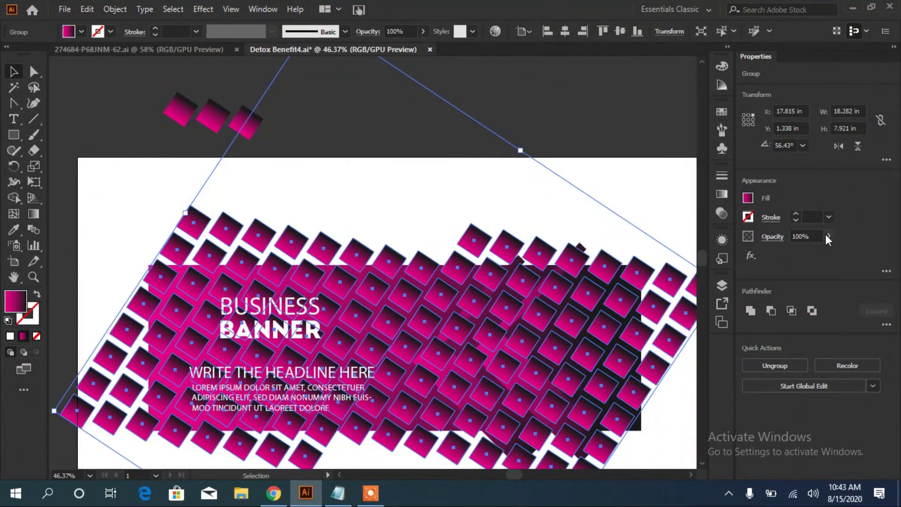
left_click_drag(814, 253, 784, 259)
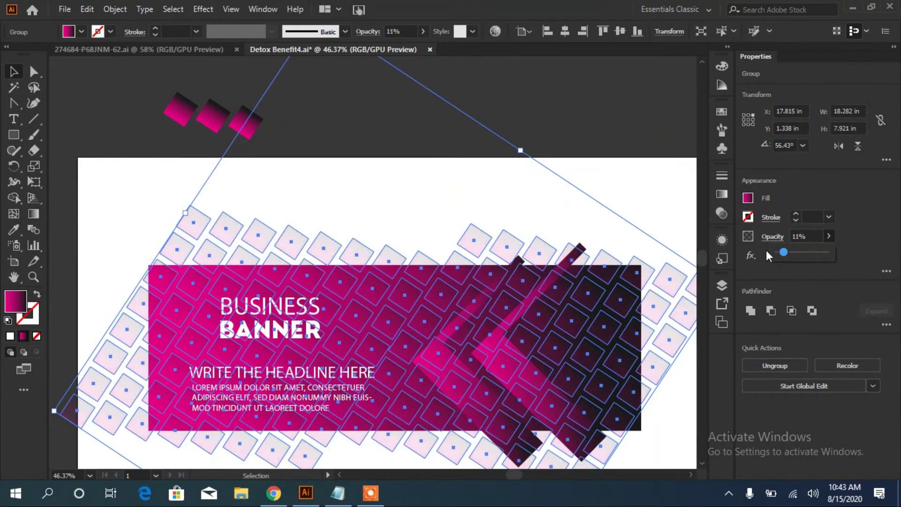
left_click(663, 188)
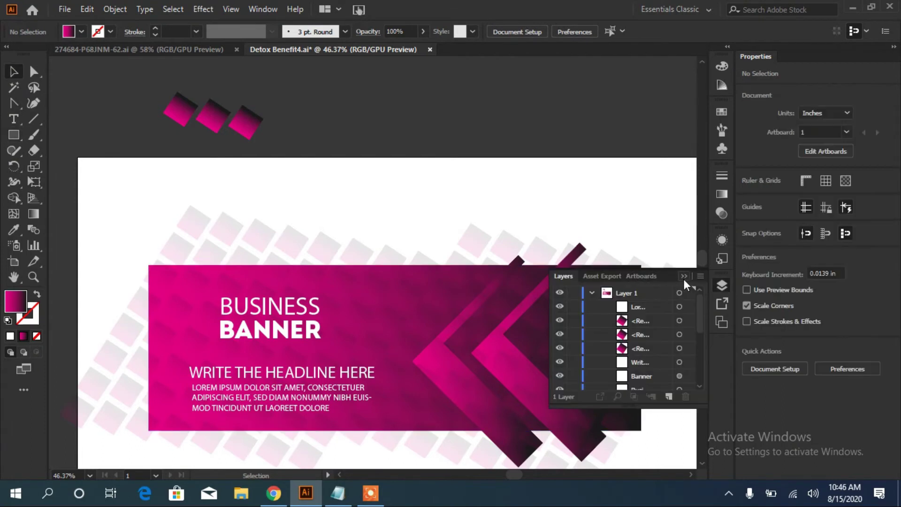
Group all the artwork on the artboard, including the banner, chevrons, text and pattern of squares
left_click(684, 276)
key("ctrl+a")
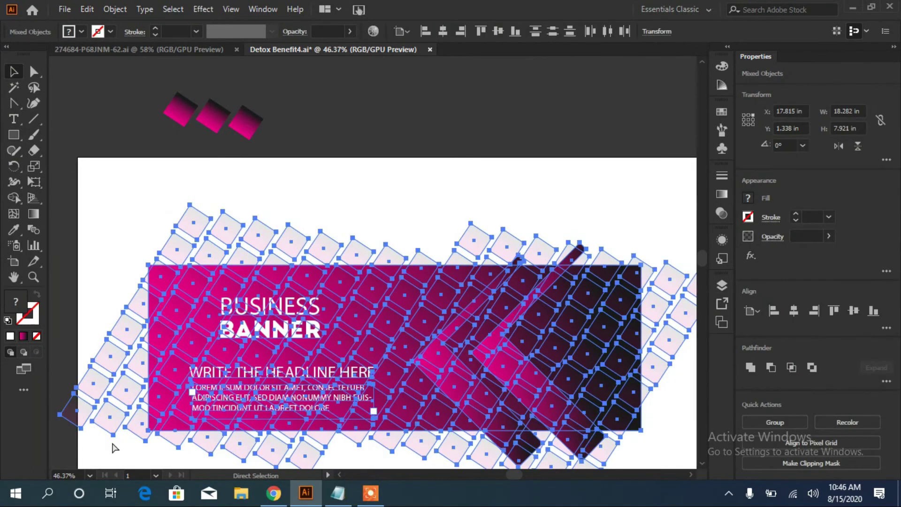
key("ctrl+g")
left_click(82, 173)
Draw a rectangle of about 13.64 by 4.58 in exactly over the banner and use it as a clipping mask for the grouped artwork
left_click(14, 135)
mouse_move(148, 264)
left_mouse_down()
mouse_move(363, 310)
mouse_move(641, 430)
left_mouse_up()
left_click(722, 285)
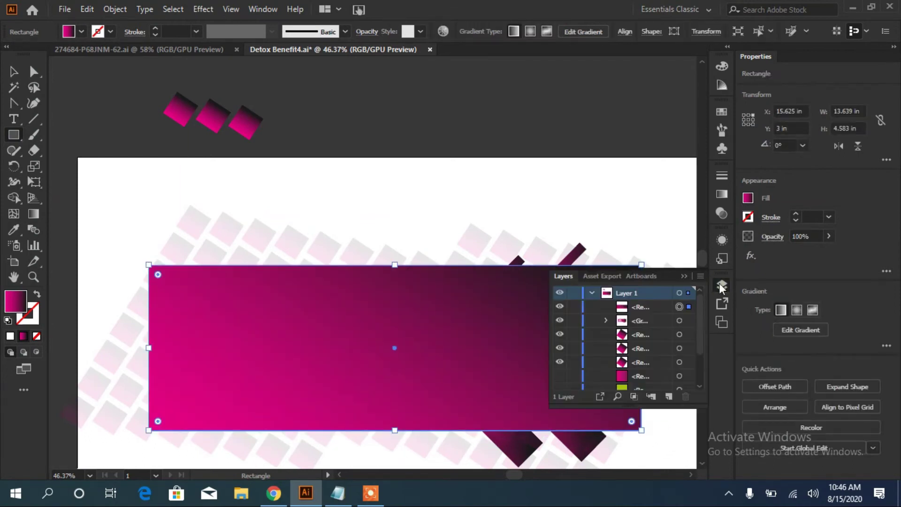
left_click(679, 320, "shift")
right_click(405, 351)
left_click(452, 208)
left_click(450, 229)
left_click(482, 269)
left_click(14, 71)
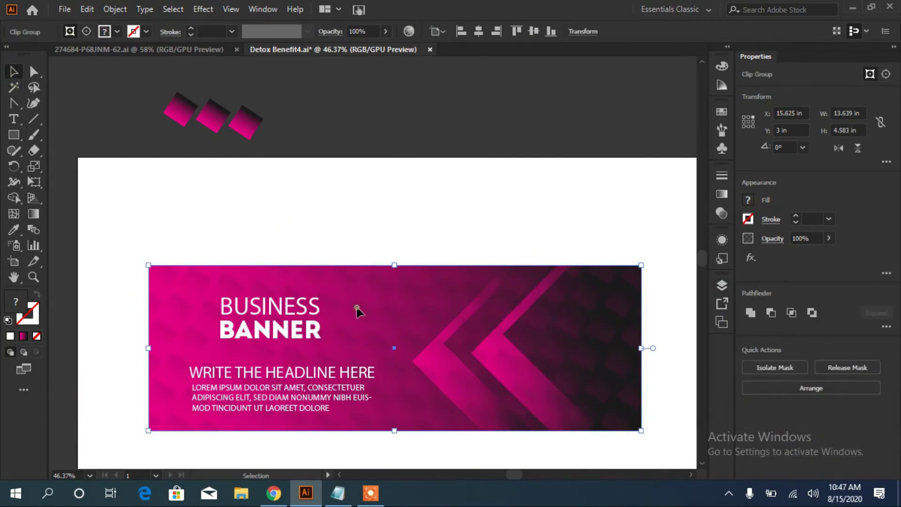
Delete the three leftover gradient squares above the artboard and reposition the clipped banner near the middle of the artboard
left_click_drag(358, 310, 351, 263)
left_click_drag(282, 95, 165, 136)
key("Delete")
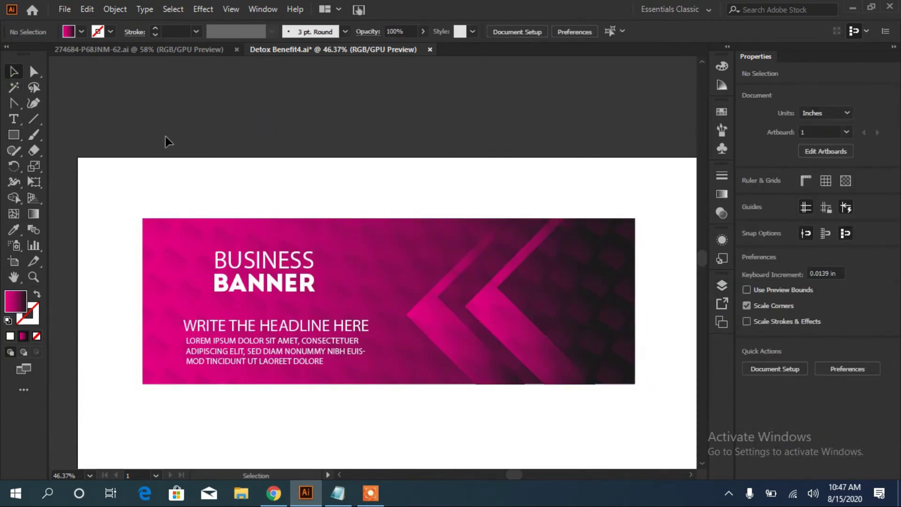
key("ctrl+0")
left_click_drag(387, 163, 390, 255)
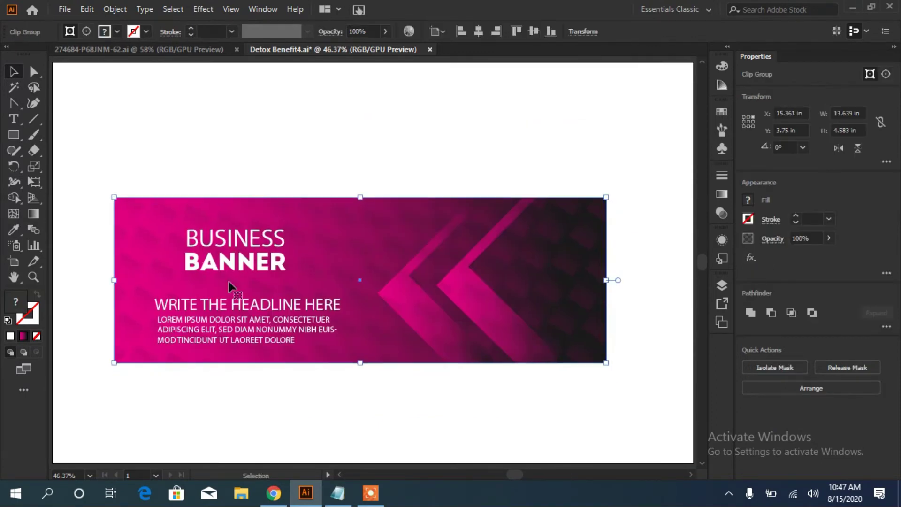
Draw a 17.778 by 11.111 in rectangle covering the whole artboard and fill it with #CA1194
left_click_drag(52, 63, 694, 463)
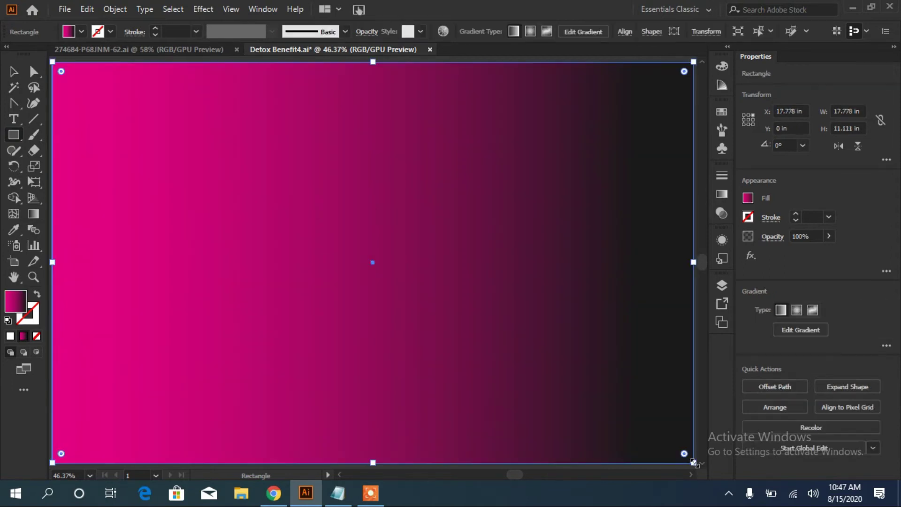
left_click(70, 33)
double_click(15, 300)
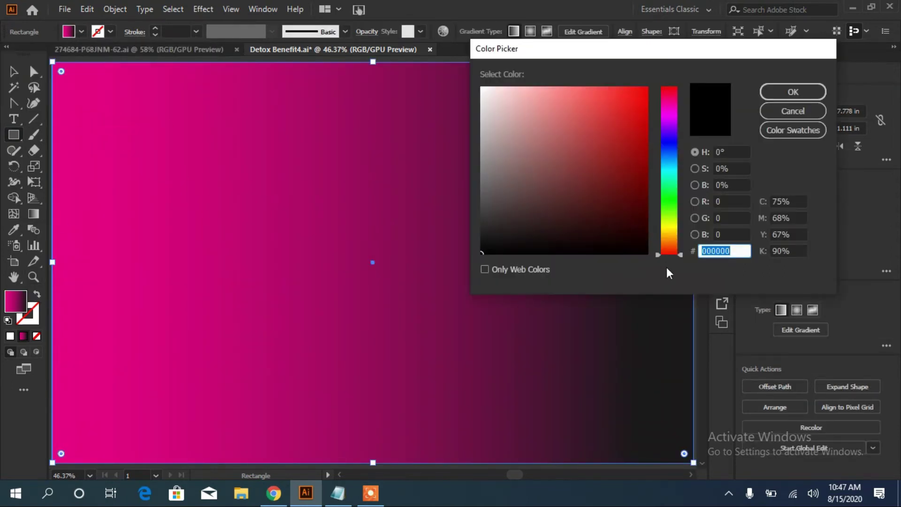
type("ca1194")
left_click(792, 92)
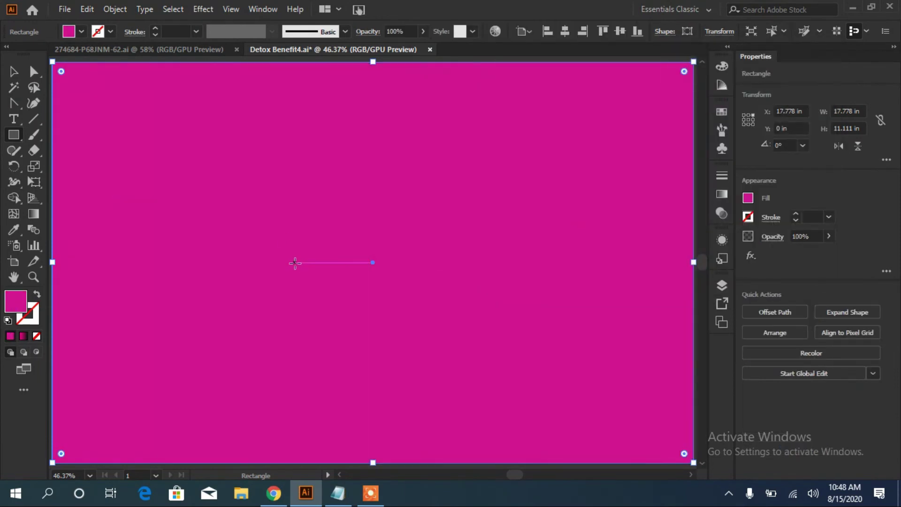
Give the background rectangle a lighter pink fill behind the banner, and place a black crescent about 12.3 in wide under the banner's lower edge
left_click(82, 32)
left_click(92, 52)
left_click(255, 192)
left_click(481, 268)
left_click(69, 32)
double_click(92, 52)
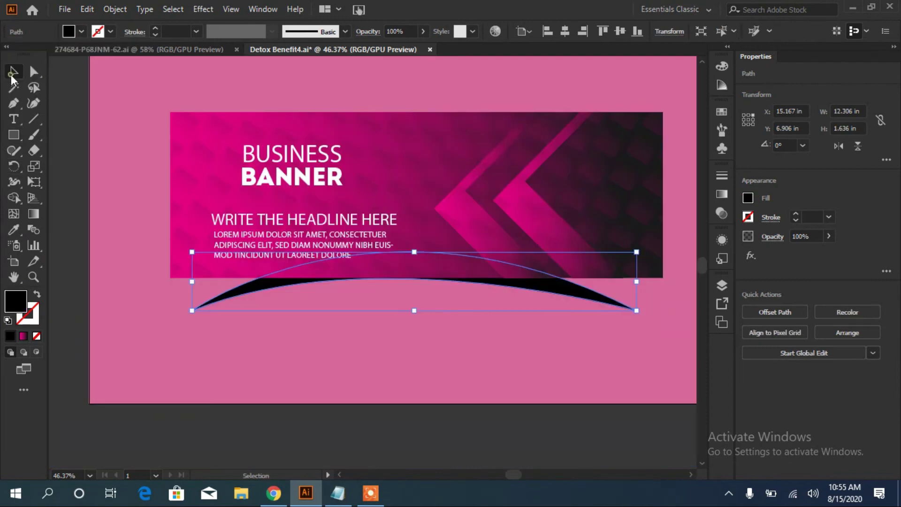
Lock the pink background rectangle in Layer 1
left_click(465, 119)
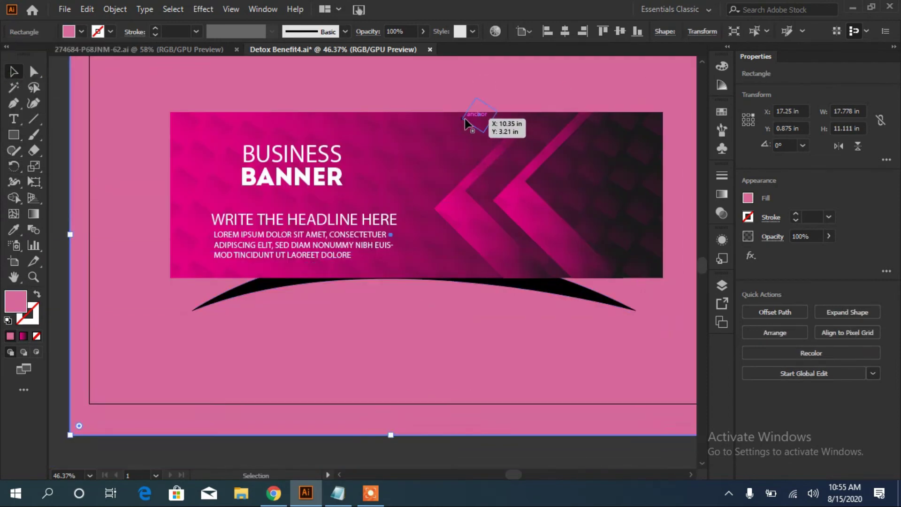
left_click(722, 285)
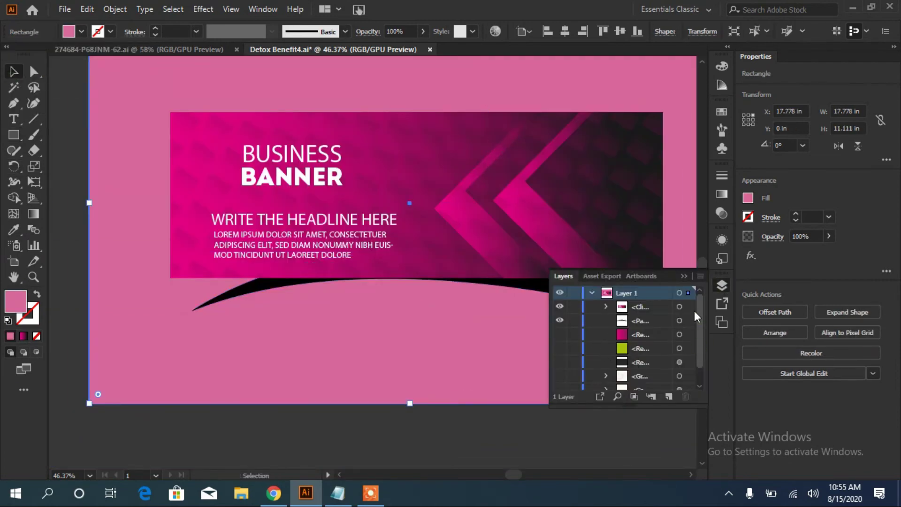
scroll(694, 323, "down", 2)
left_click(574, 383)
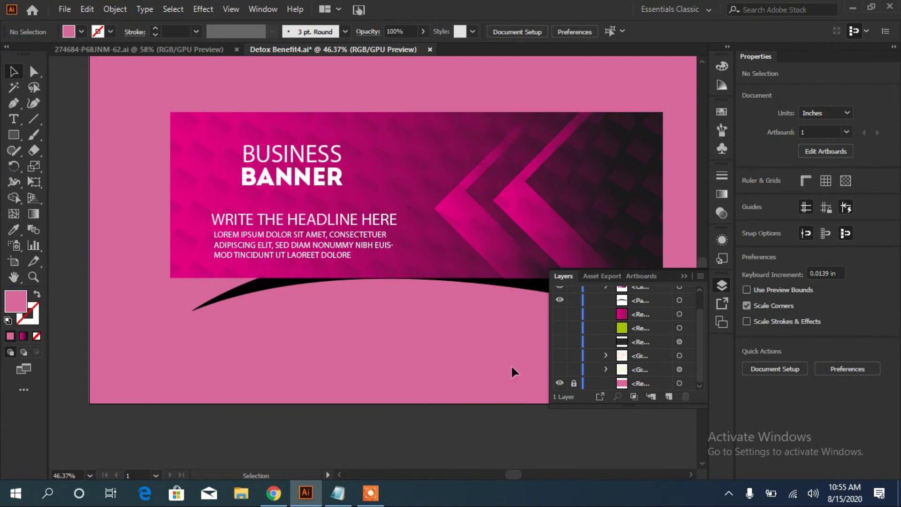
Delete the hidden magenta and green rectangles from Layer 1, and undo the removal of the crescent path
left_click(660, 314)
left_click(686, 397)
left_click(652, 325)
left_click(685, 397)
left_click(639, 321)
left_click(685, 397)
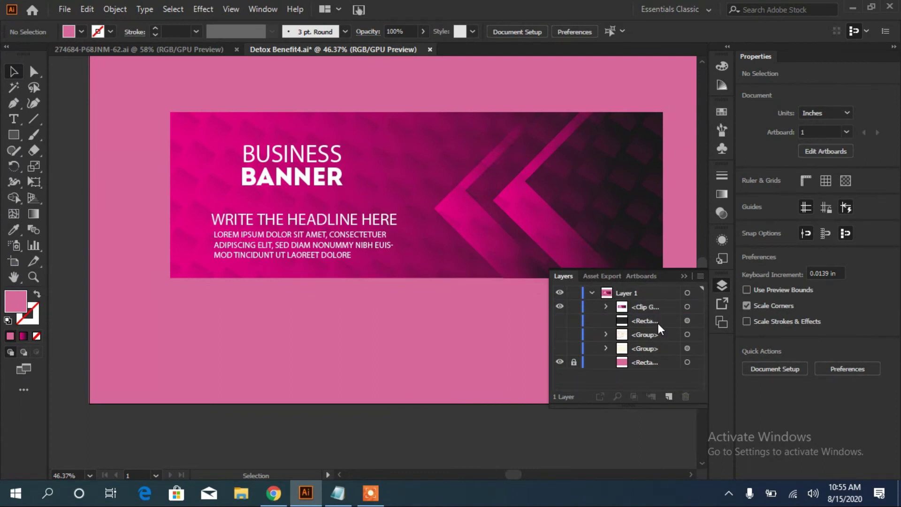
key("ctrl+z")
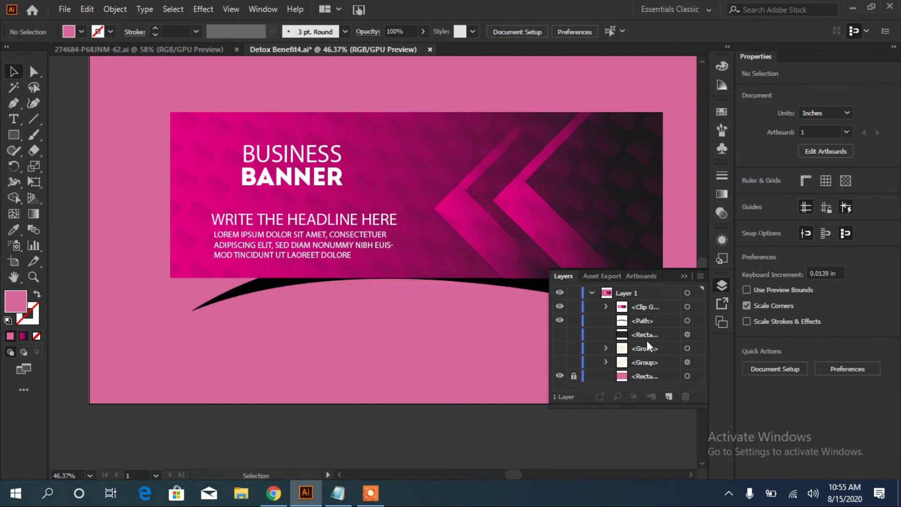
Delete the remaining hidden rectangle and the two hidden groups from Layer 1
left_click(647, 336)
left_click(560, 335)
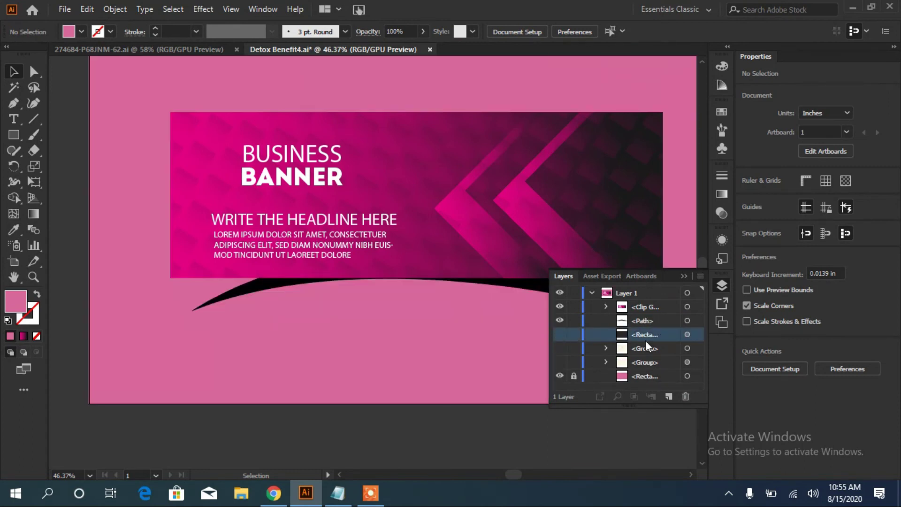
left_click(685, 396)
left_click(685, 396)
left_click(674, 338)
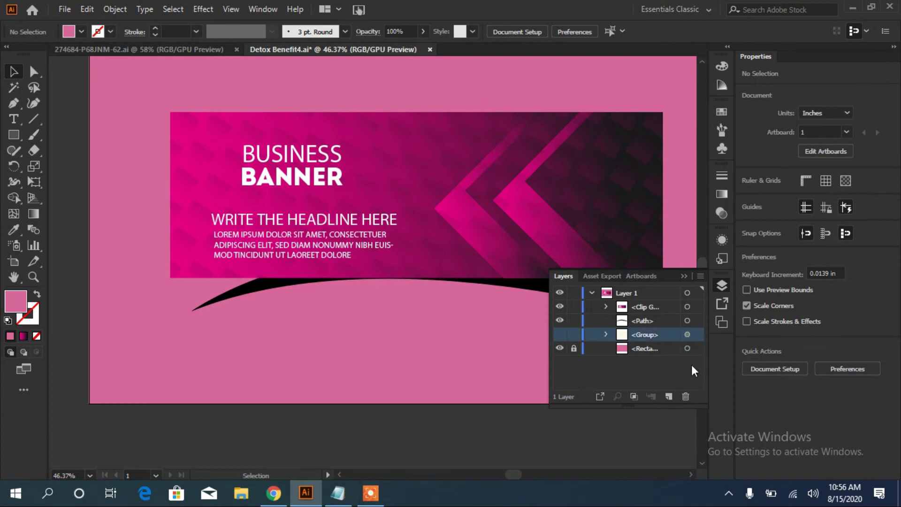
left_click(686, 397)
Apply a Gaussian Blur with a radius of 88.8 pixels to the black crescent under the banner
left_click(628, 323)
left_click(359, 262)
left_click(207, 8)
mouse_move(271, 234)
left_click(393, 232)
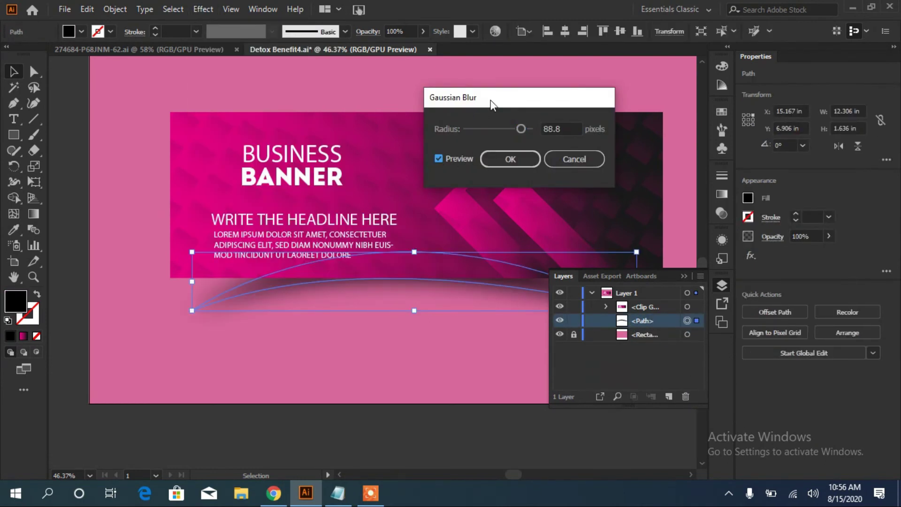
left_click_drag(491, 102, 521, 98)
key("Return")
Stretch the blurred crescent on both sides to match the banner's full width of about 13.64 in
left_click_drag(192, 281, 170, 281)
left_click_drag(639, 267, 661, 281)
left_click(516, 353)
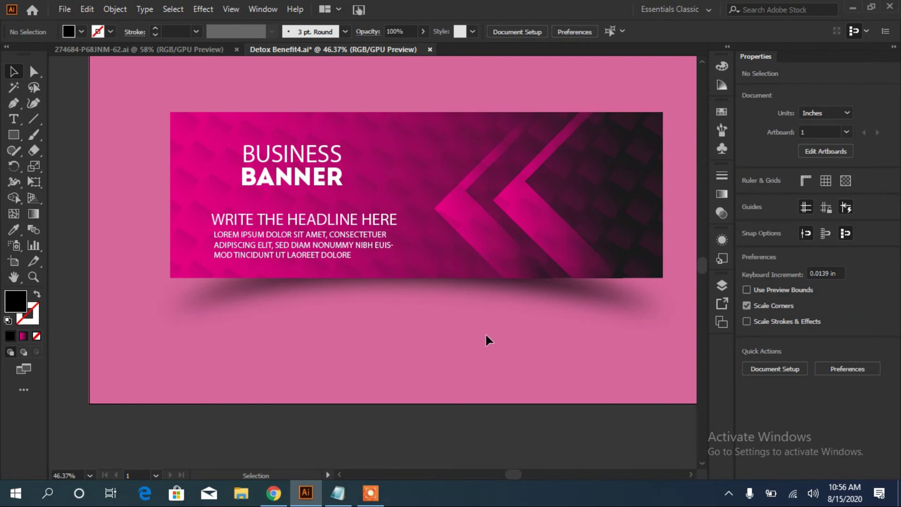
Readjust the Gaussian Blur radius of the crescent shadow and lower its opacity to 46%
left_click(581, 307)
left_click(779, 256)
left_click_drag(547, 125, 544, 129)
left_click(488, 154)
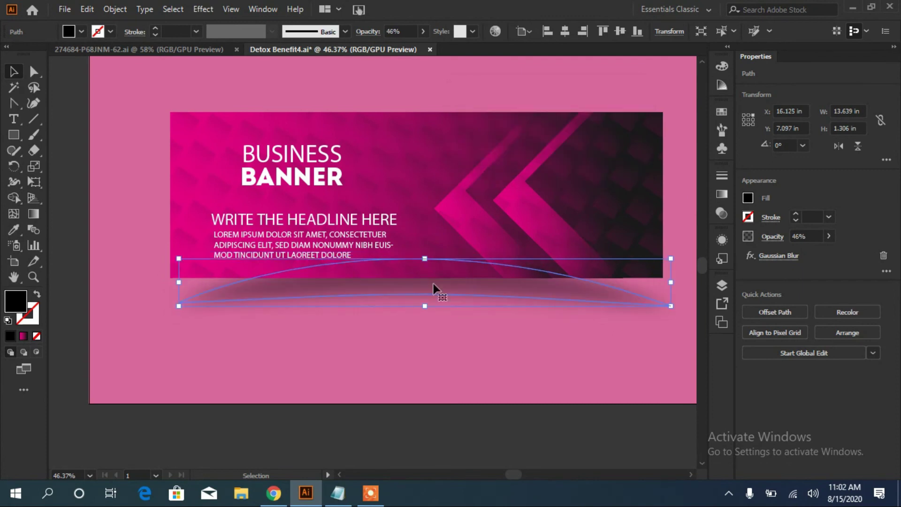
Bend the middle of the shadow's lower curve up to the banner's bottom edge
left_click(13, 103)
left_click_drag(422, 294, 420, 277)
key("v")
left_click(287, 447)
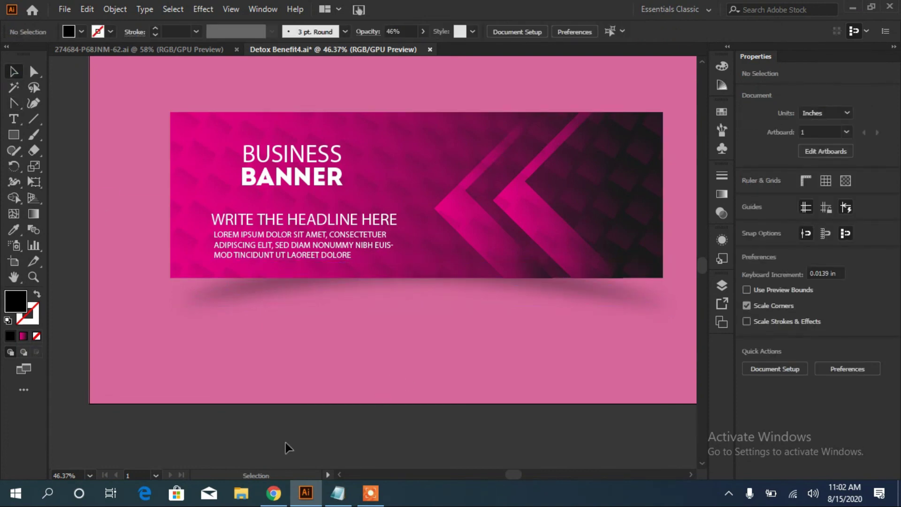
Raise the opacity of the crescent shadow to 72%
left_click(530, 287)
mouse_move(801, 253)
left_mouse_down()
mouse_move(809, 254)
mouse_move(801, 258)
left_mouse_up()
left_click(445, 404)
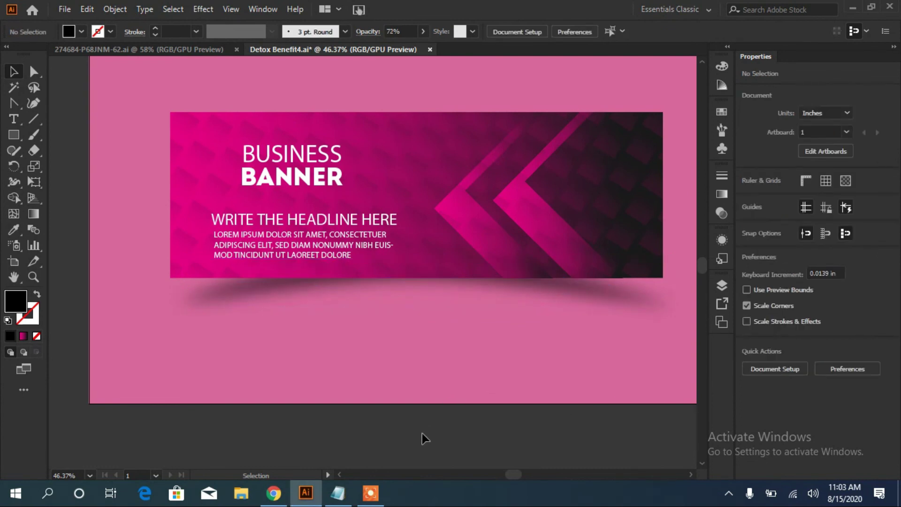